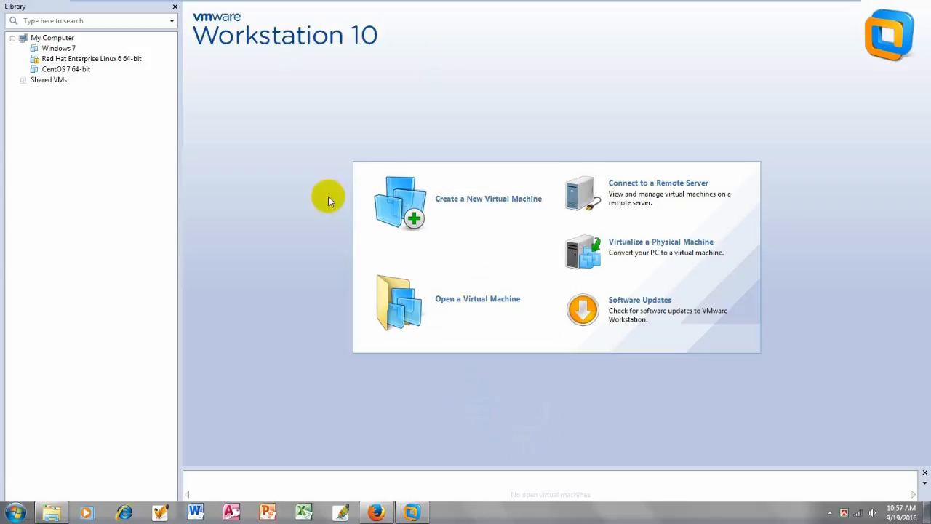
# Start a custom new virtual machine with default hardware compatibility, installing the OS later.
pyautogui.click(468, 199)
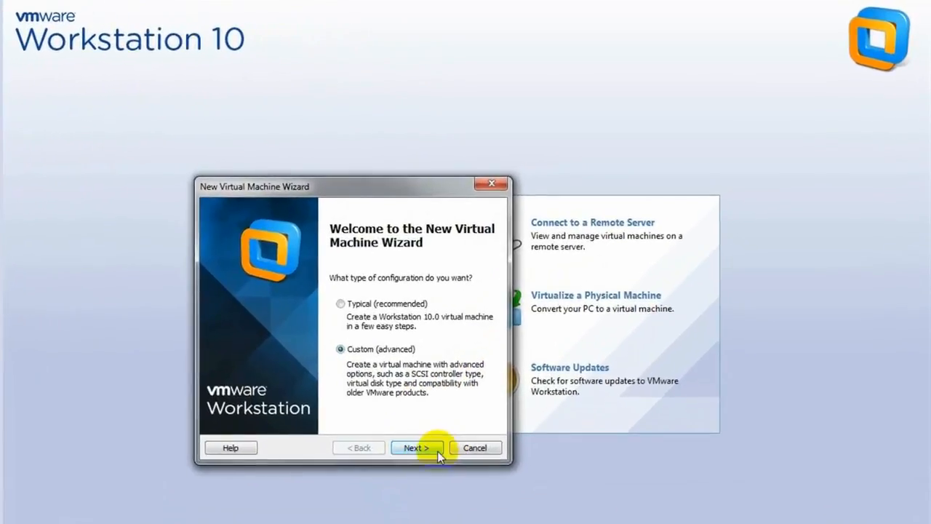
pyautogui.click(431, 441)
pyautogui.click(427, 450)
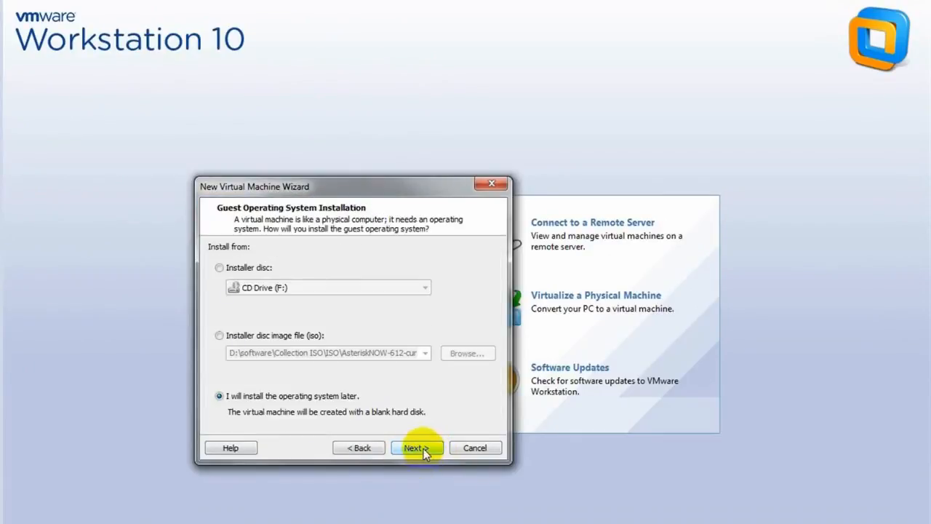
pyautogui.click(415, 451)
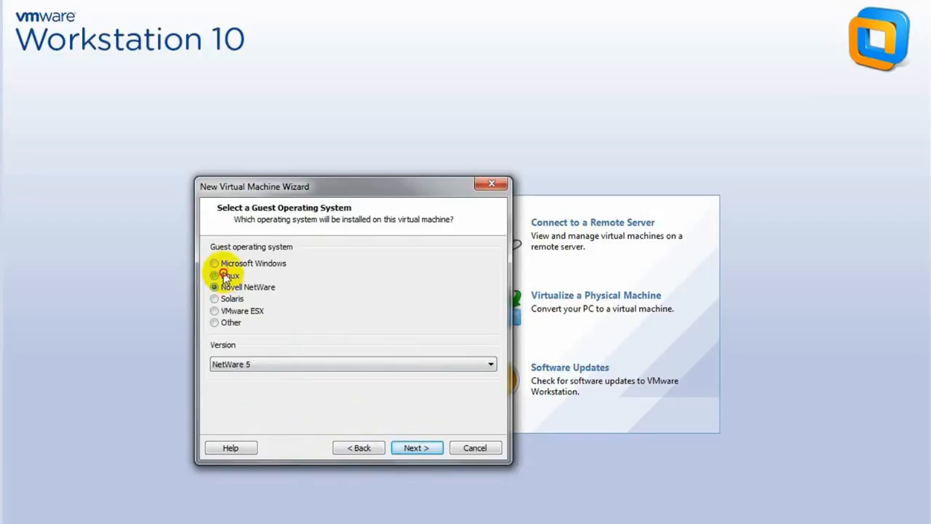
# Choose Linux CentOS as the guest OS and name the machine 'CentOS 7'.
pyautogui.click(274, 363)
pyautogui.scroll(7, 291, 313)
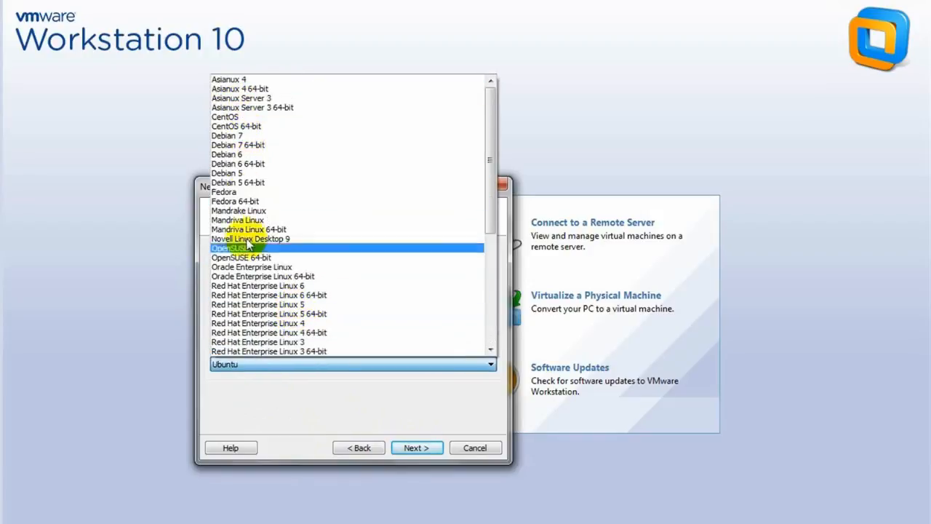
pyautogui.click(233, 119)
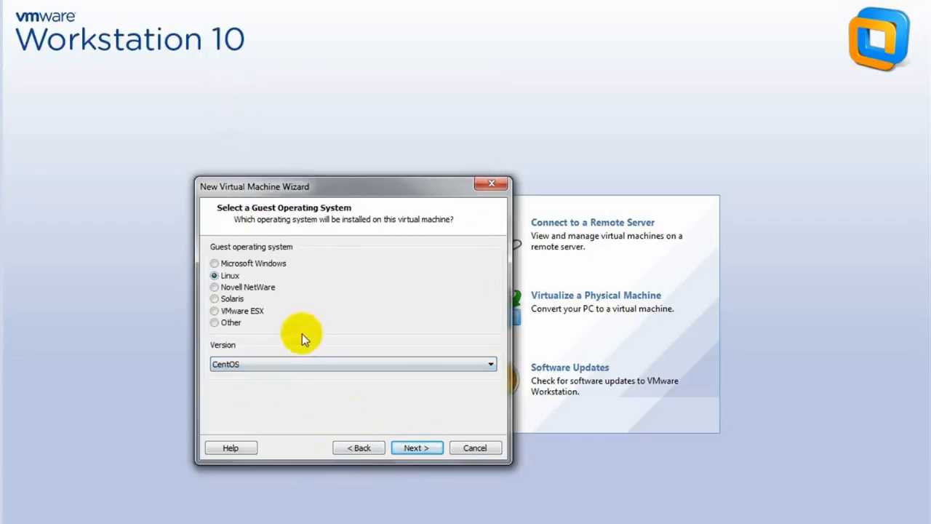
pyautogui.click(411, 448)
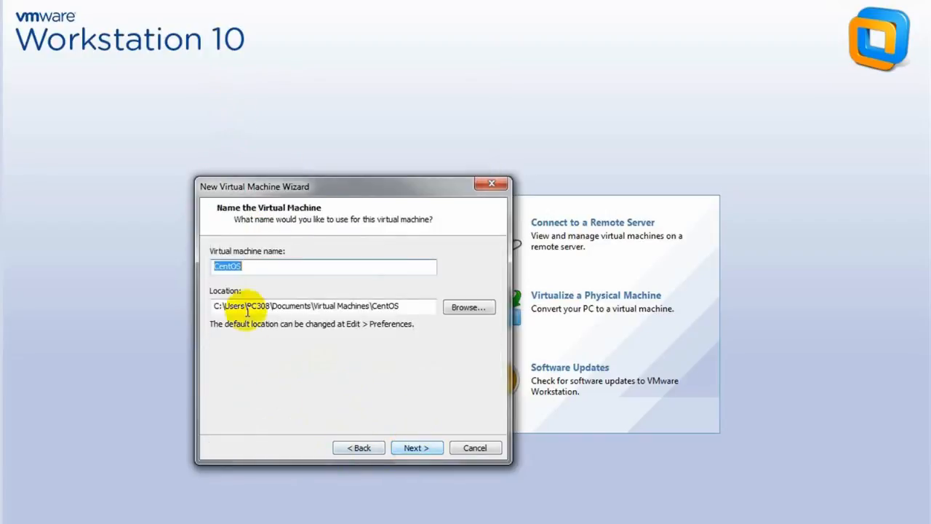
pyautogui.click(282, 266)
pyautogui.write('7')
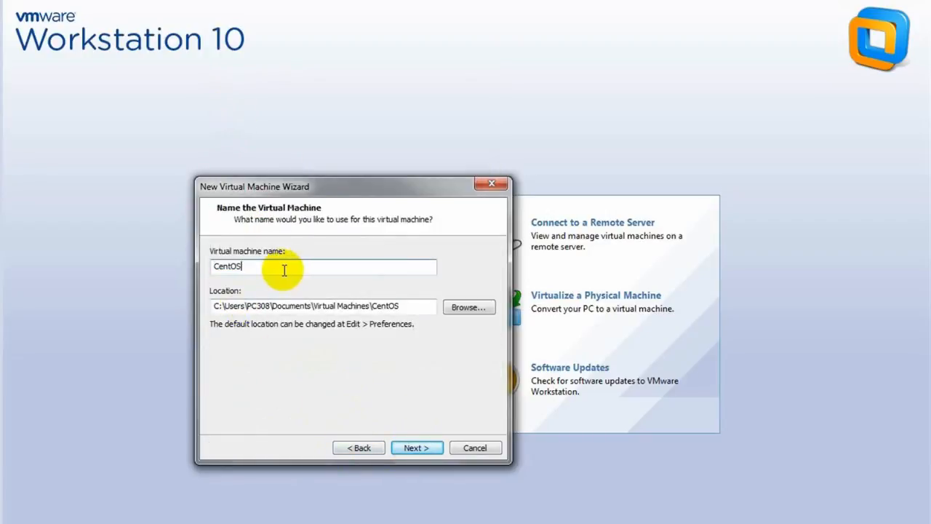
pyautogui.click(415, 447)
# Give the machine 2 processors and keep 1024 MB of memory.
pyautogui.click(369, 265)
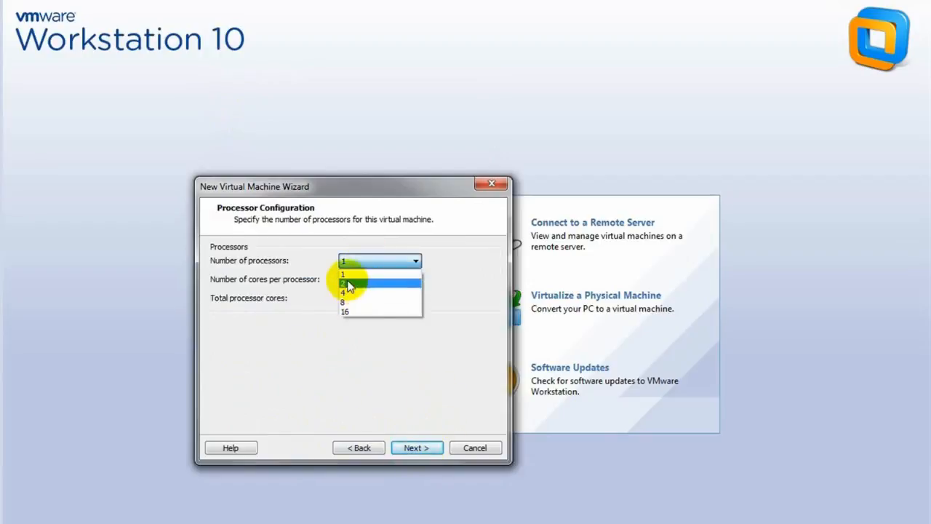
pyautogui.click(343, 281)
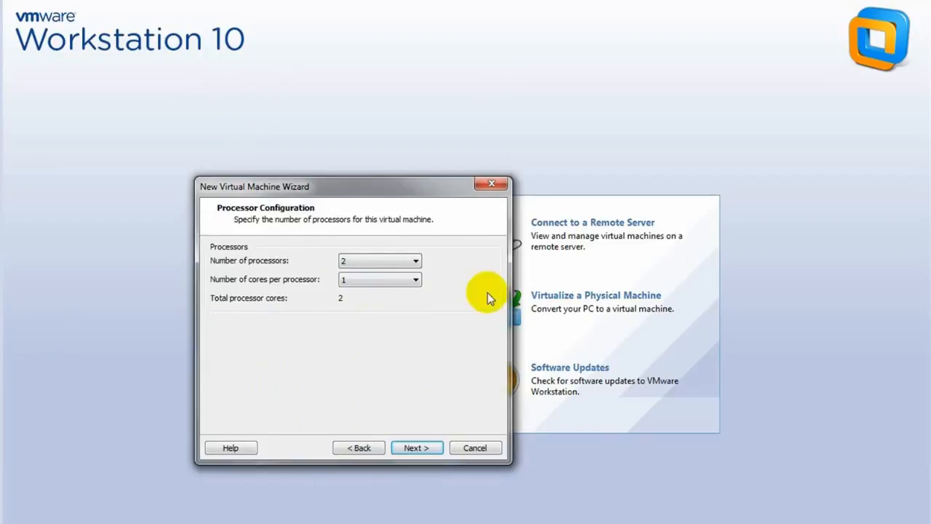
pyautogui.click(416, 446)
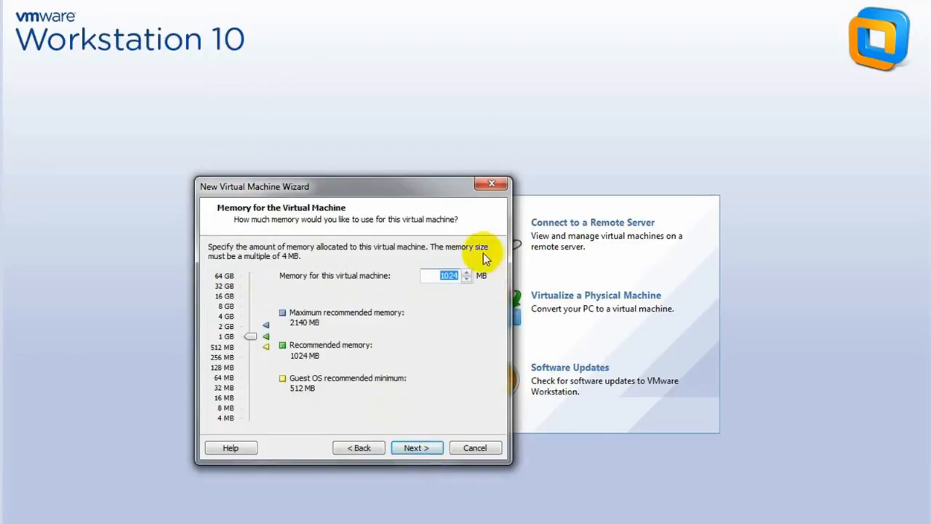
pyautogui.click(416, 447)
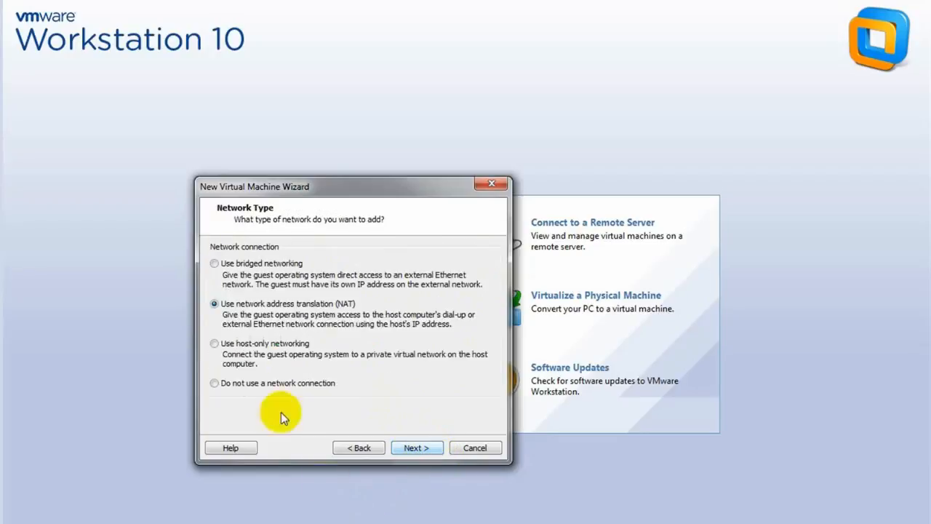
# Use host-only networking, keep the LSI Logic controller and default disk type, and create a new virtual disk.
pyautogui.click(226, 345)
pyautogui.click(416, 449)
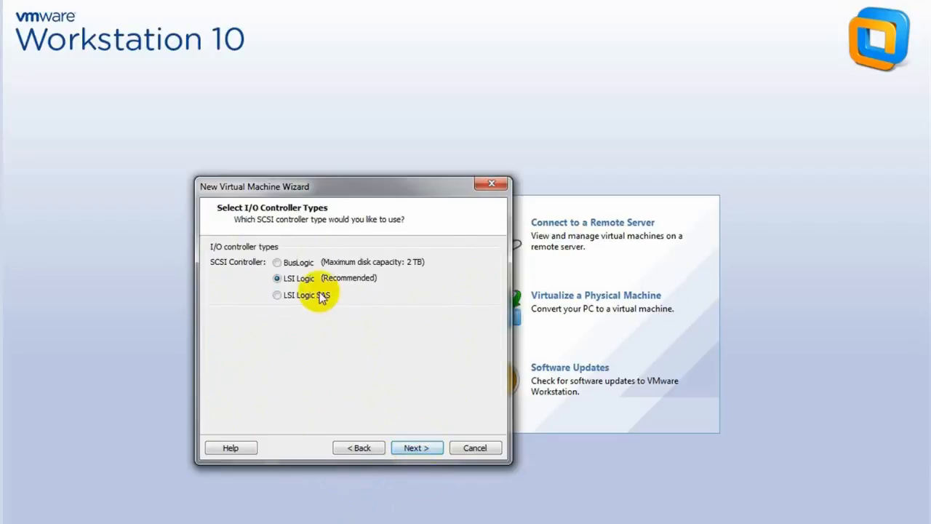
pyautogui.click(416, 448)
pyautogui.click(416, 448)
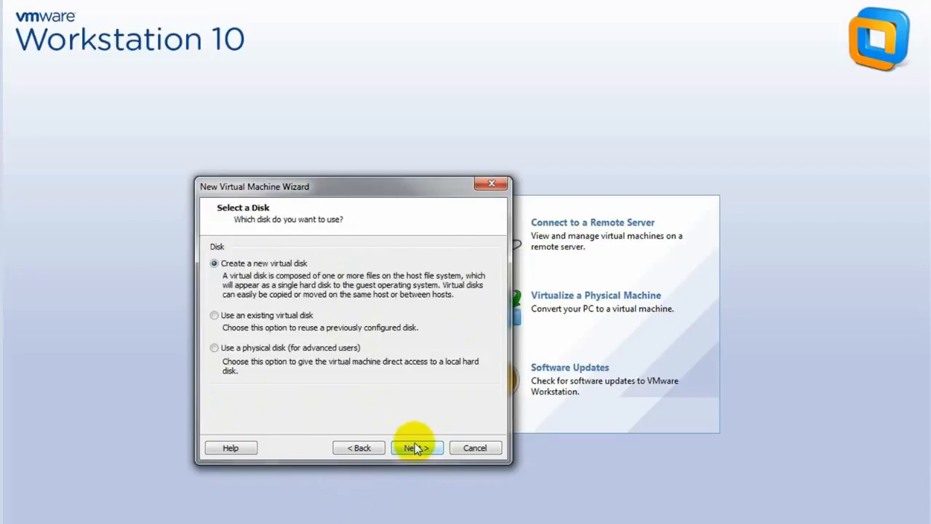
pyautogui.click(416, 448)
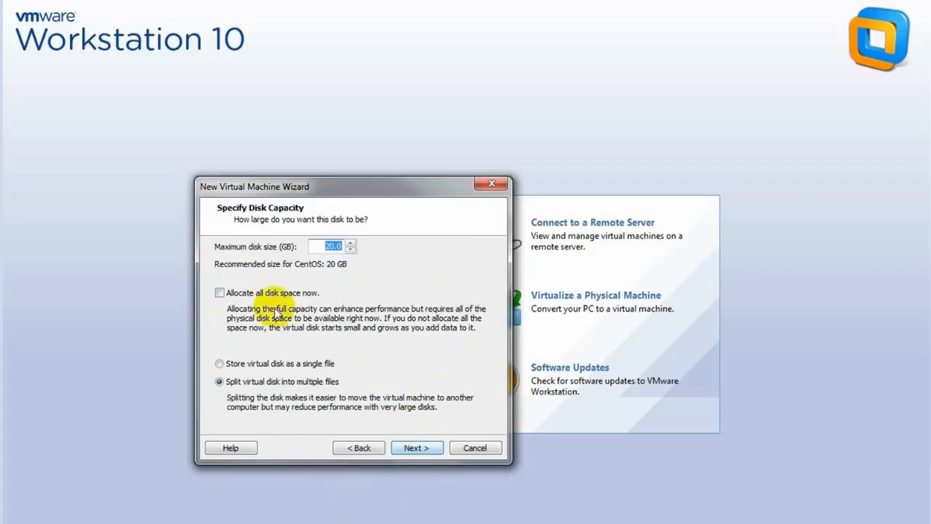
# Make the virtual disk 30 GB, stored as a single file.
pyautogui.click(222, 363)
pyautogui.doubleClick(333, 247)
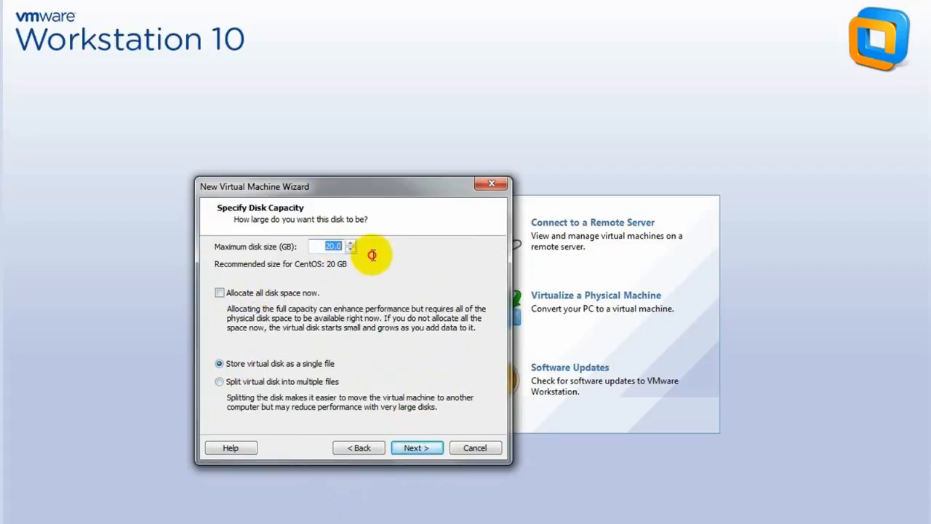
pyautogui.write('30')
pyautogui.doubleClick(335, 246)
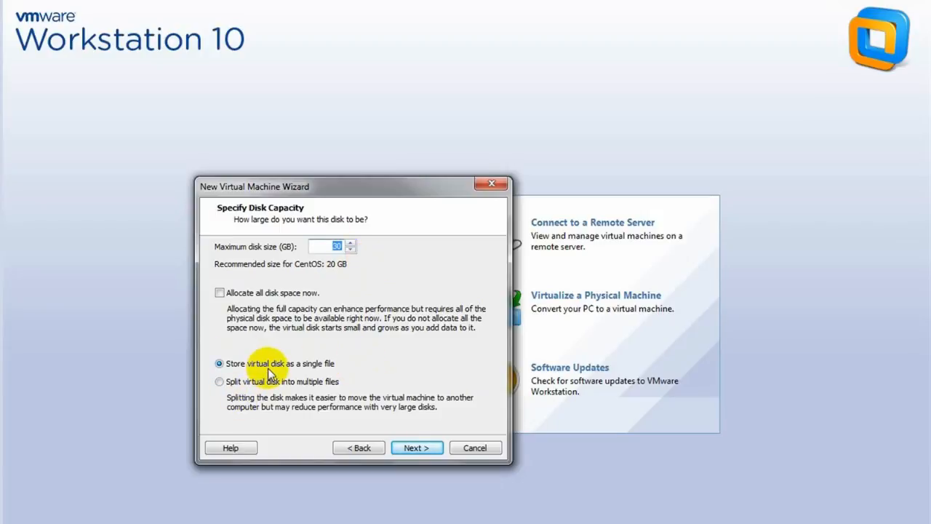
# Keep 'CentOS 7.vmdk' as the disk file and finish creating the machine.
pyautogui.click(423, 449)
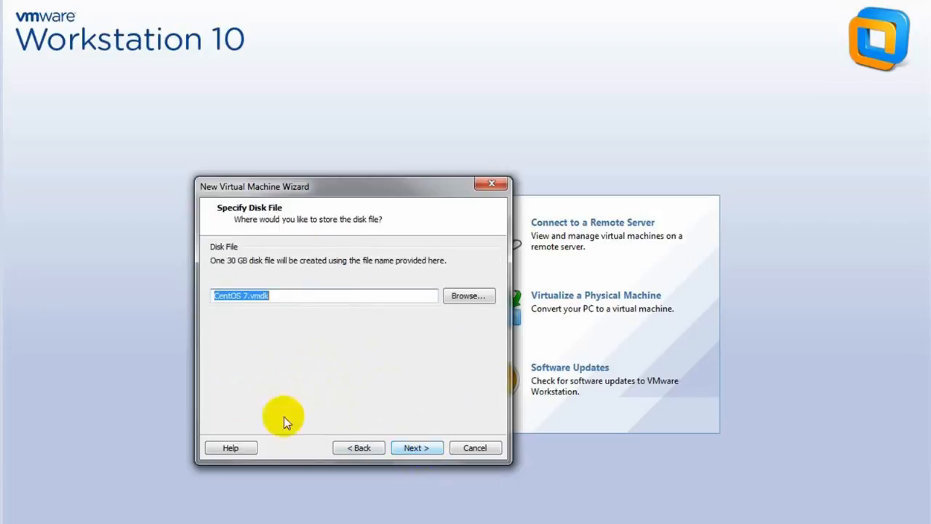
pyautogui.click(417, 446)
pyautogui.click(422, 445)
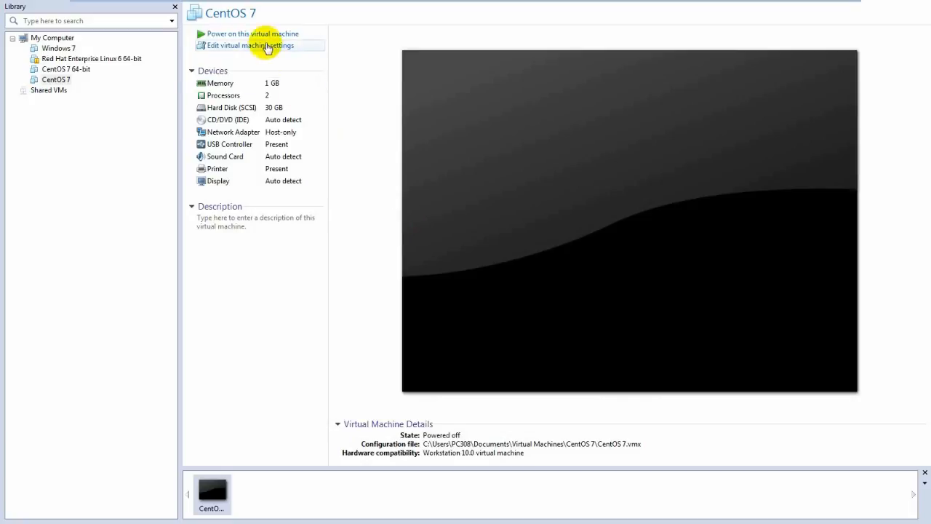
# Set the CD/DVD (IDE) drive to use an ISO image file.
pyautogui.doubleClick(222, 119)
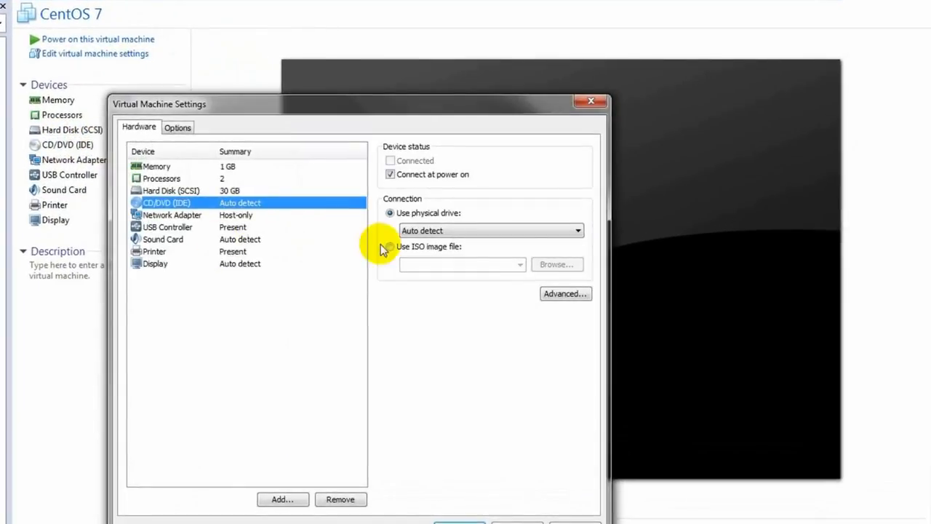
pyautogui.click(390, 247)
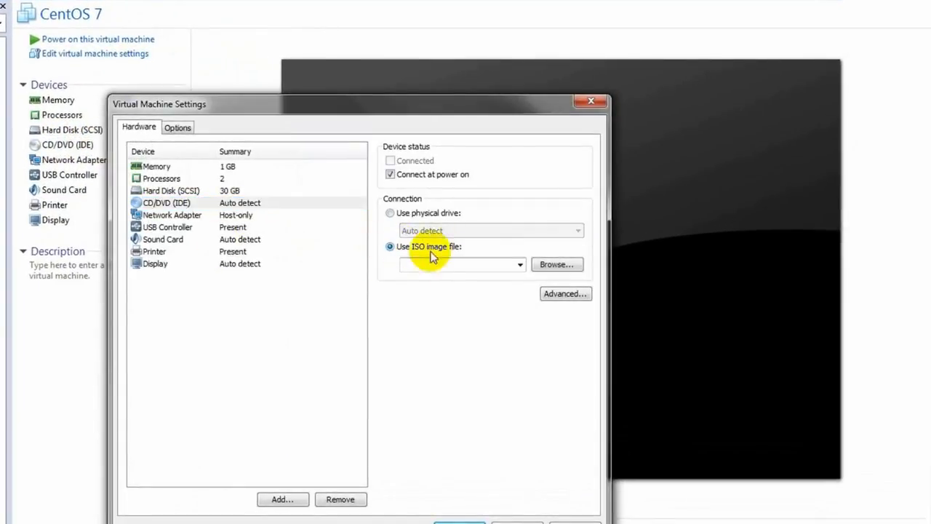
pyautogui.click(573, 266)
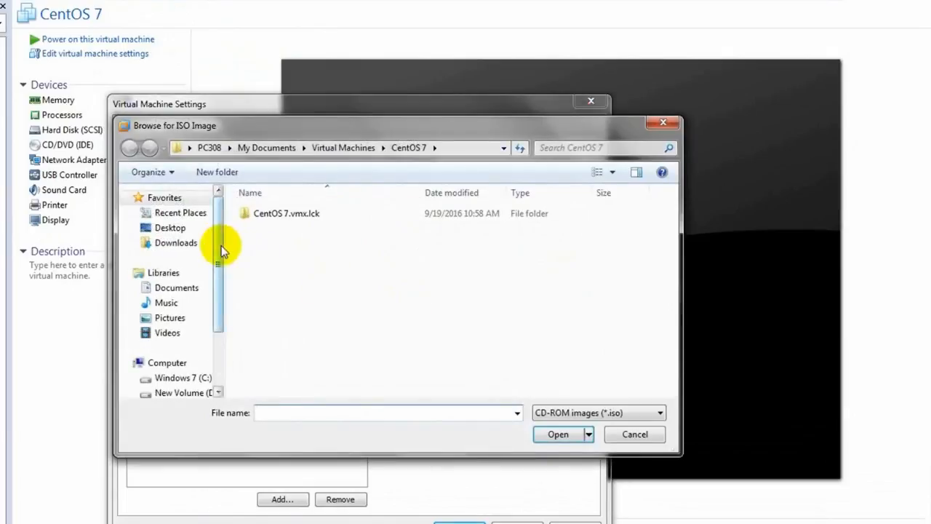
pyautogui.moveTo(220, 246); pyautogui.dragTo(232, 330)
# Select CentOS-7-x86_64-Everything-1511.iso from D:\software\Collection ISO\ISO and apply the setting.
pyautogui.click(161, 327)
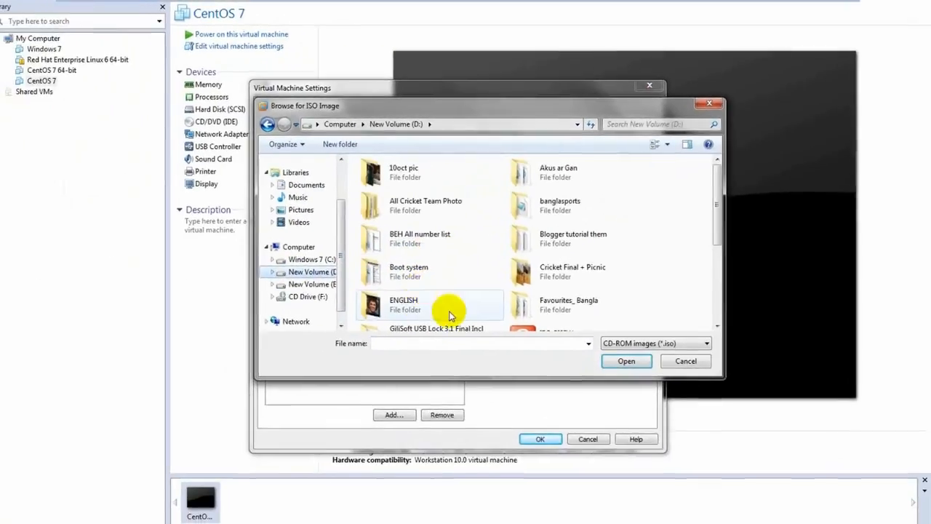
pyautogui.scroll(-3, 506, 349)
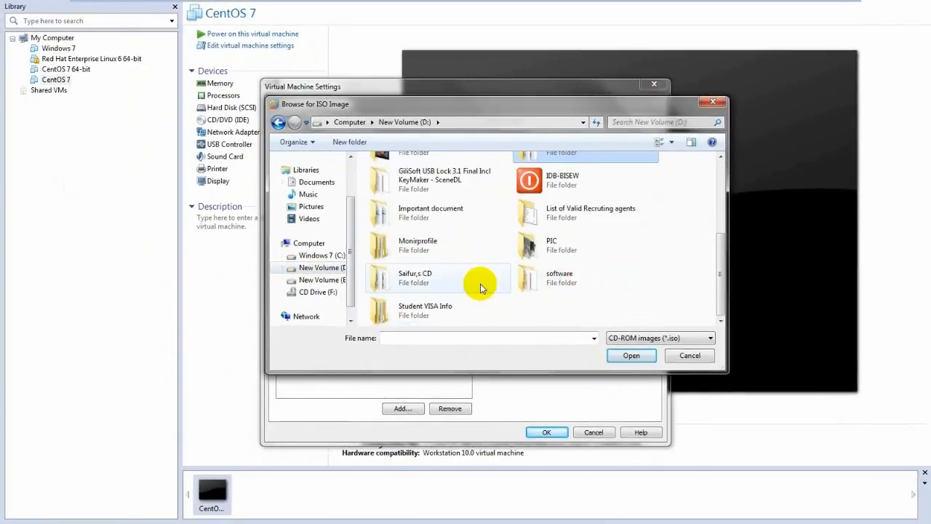
pyautogui.doubleClick(547, 280)
pyautogui.doubleClick(410, 200)
pyautogui.scroll(-3, 418, 218)
pyautogui.doubleClick(403, 175)
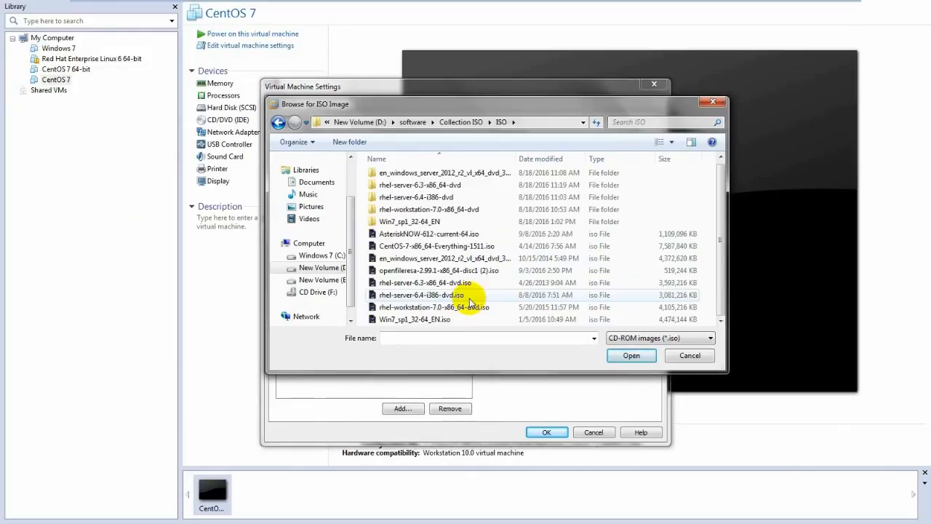
pyautogui.click(458, 249)
pyautogui.doubleClick(458, 248)
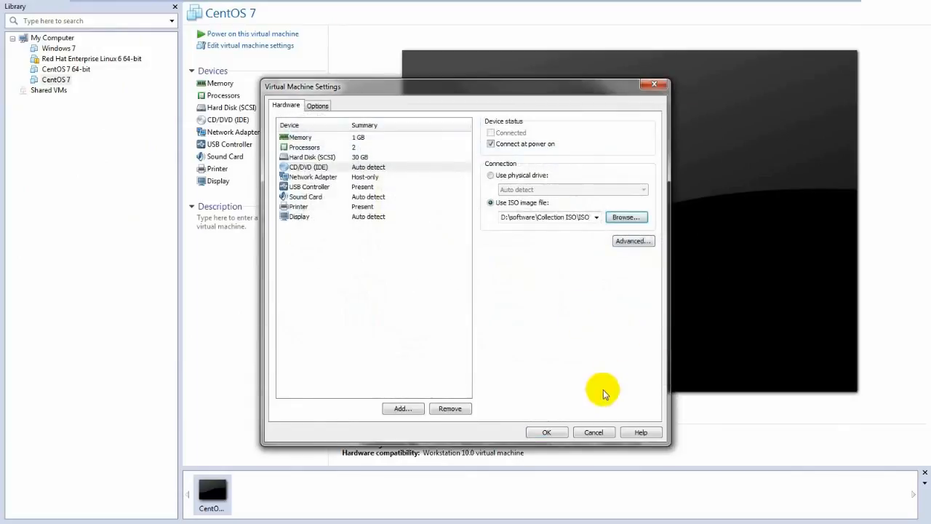
pyautogui.click(546, 432)
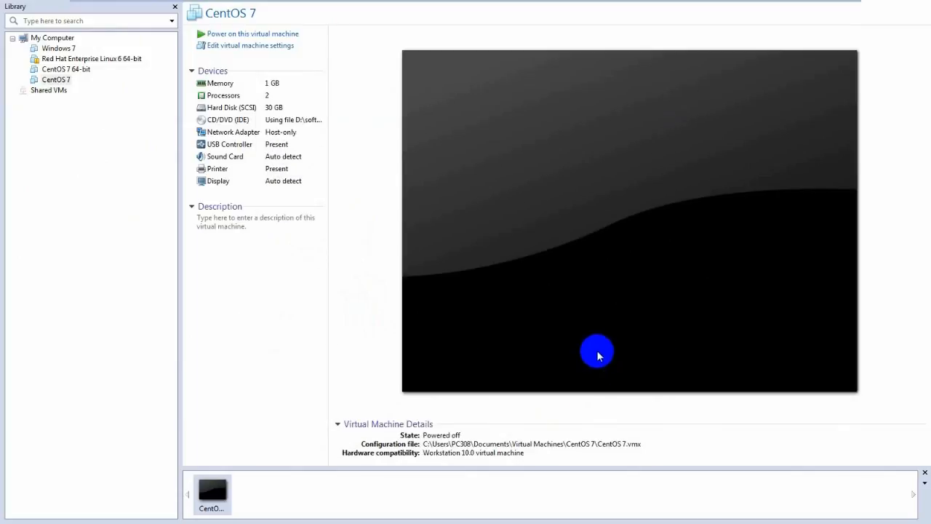
# Power on the CentOS 7 virtual machine.
pyautogui.click(218, 33)
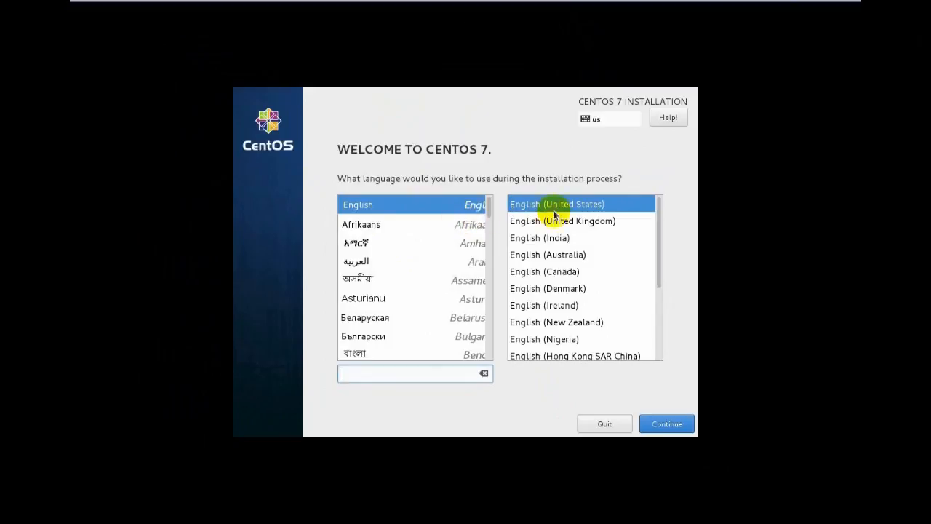
# Keep English (United States) as the installer language and review the Installation Summary sections.
pyautogui.click(680, 197)
pyautogui.click(674, 424)
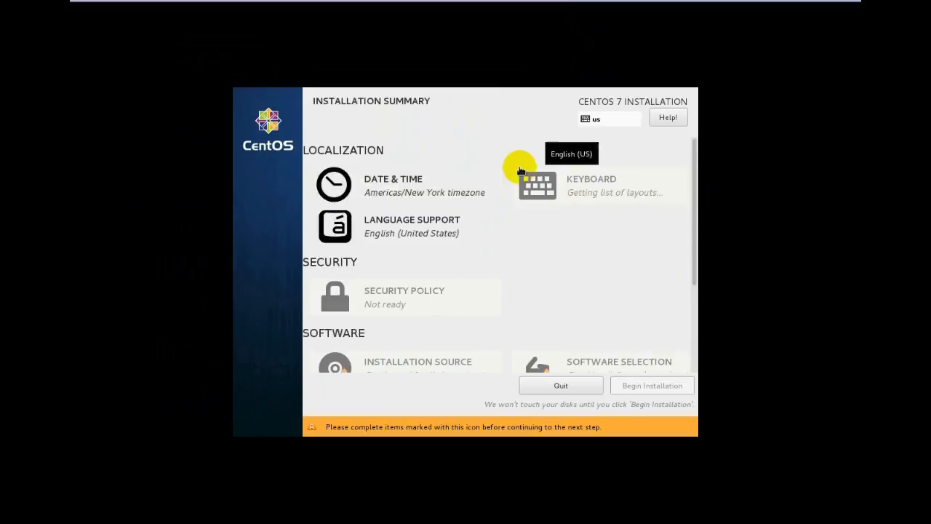
pyautogui.scroll(-4, 501, 224)
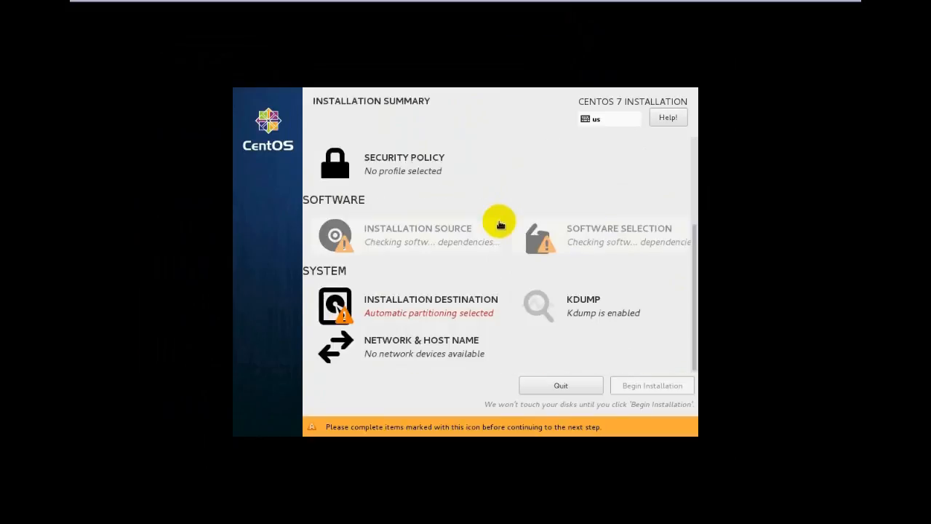
pyautogui.scroll(4, 500, 224)
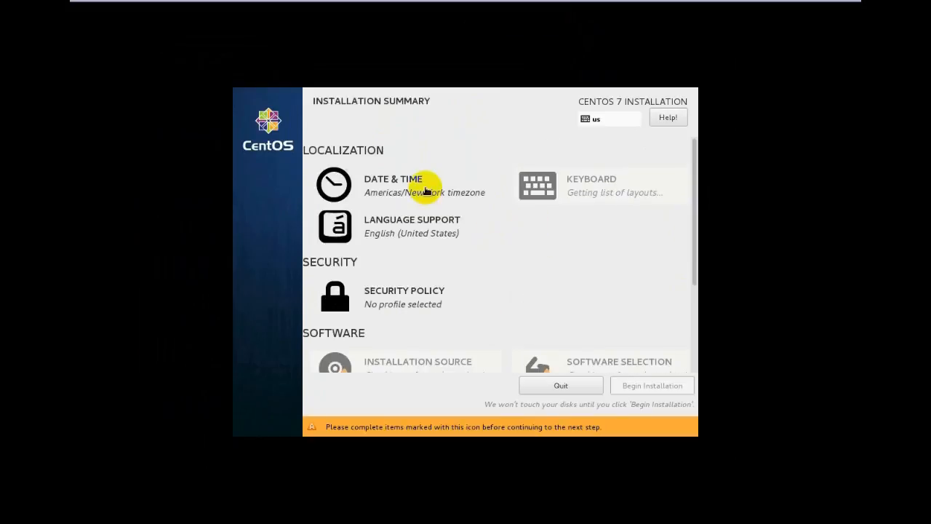
pyautogui.scroll(-4, 472, 239)
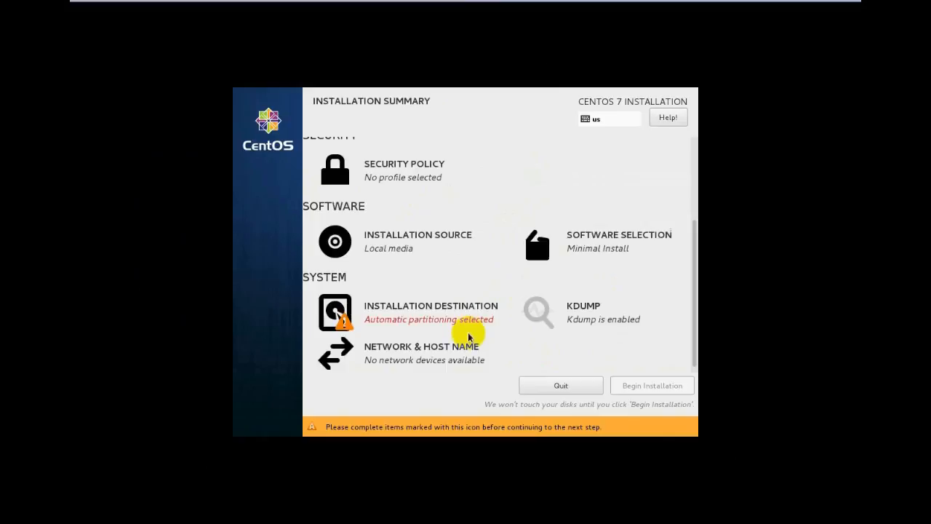
pyautogui.click(363, 308)
# Select the 30 GiB VMware virtual disk as the install destination and begin installation.
pyautogui.click(298, 232)
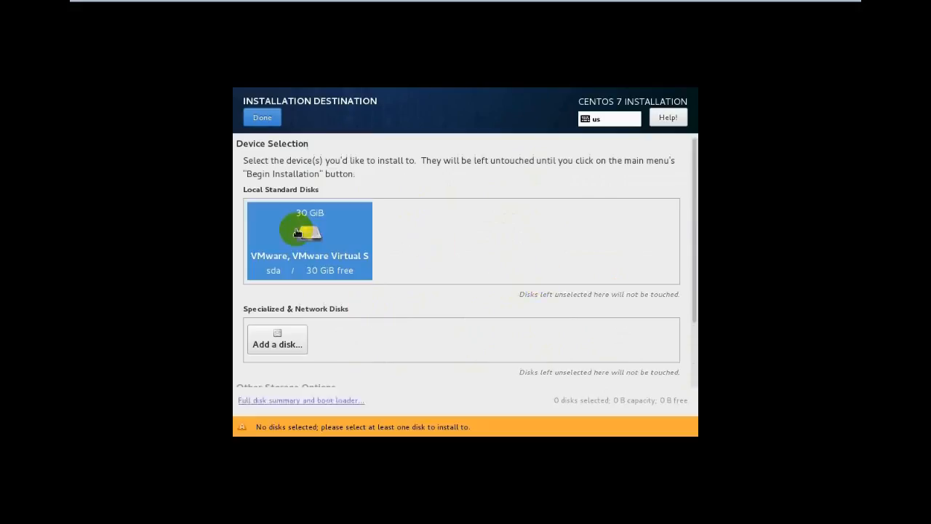
pyautogui.click(263, 117)
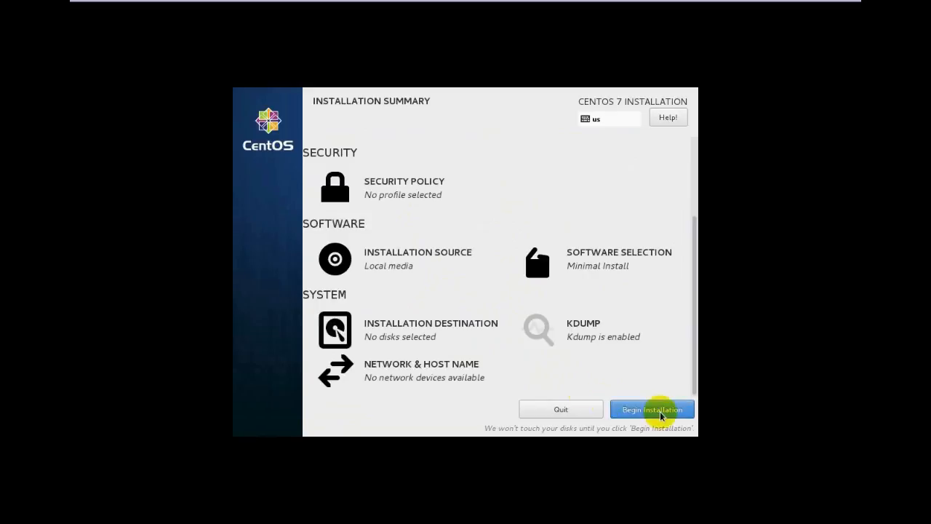
pyautogui.click(402, 327)
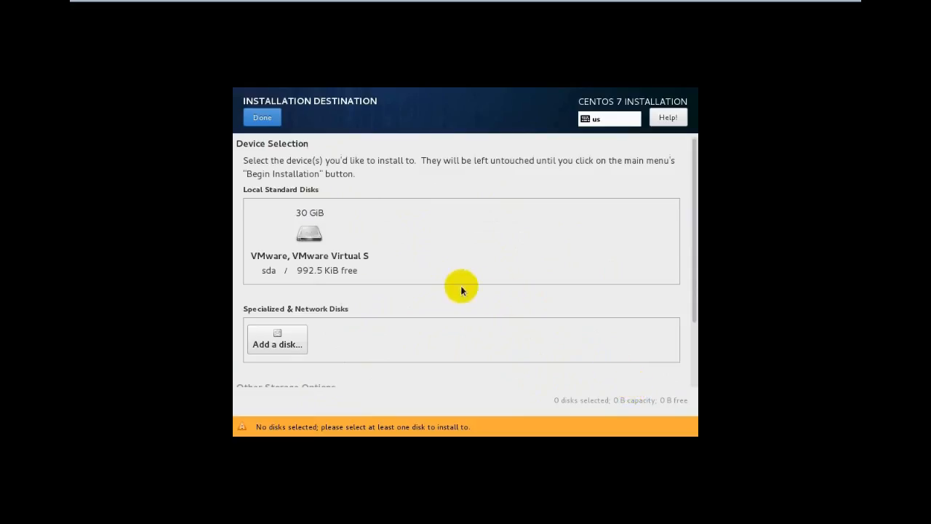
pyautogui.click(309, 218)
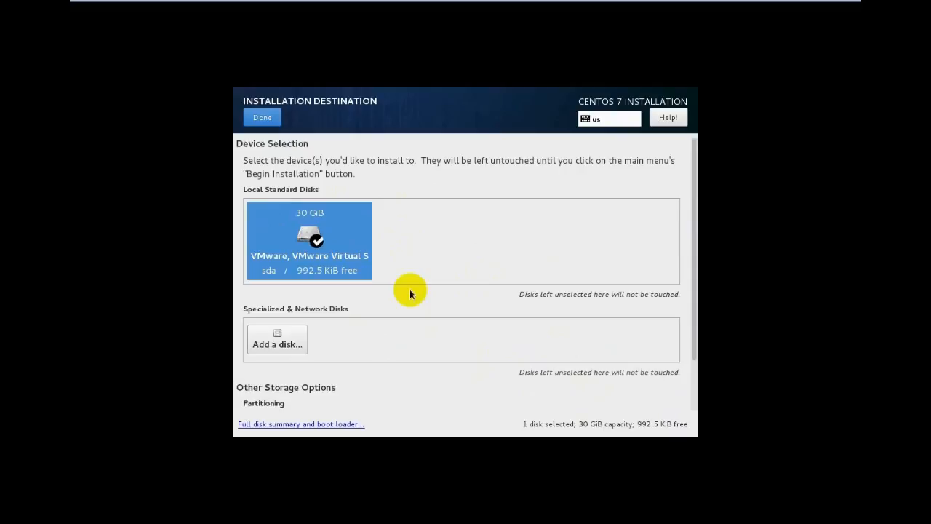
pyautogui.click(262, 117)
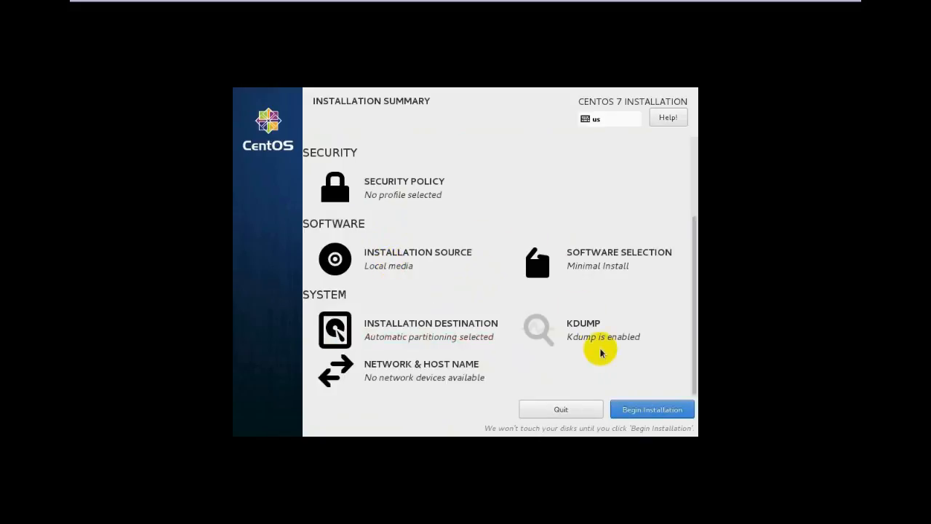
pyautogui.click(666, 410)
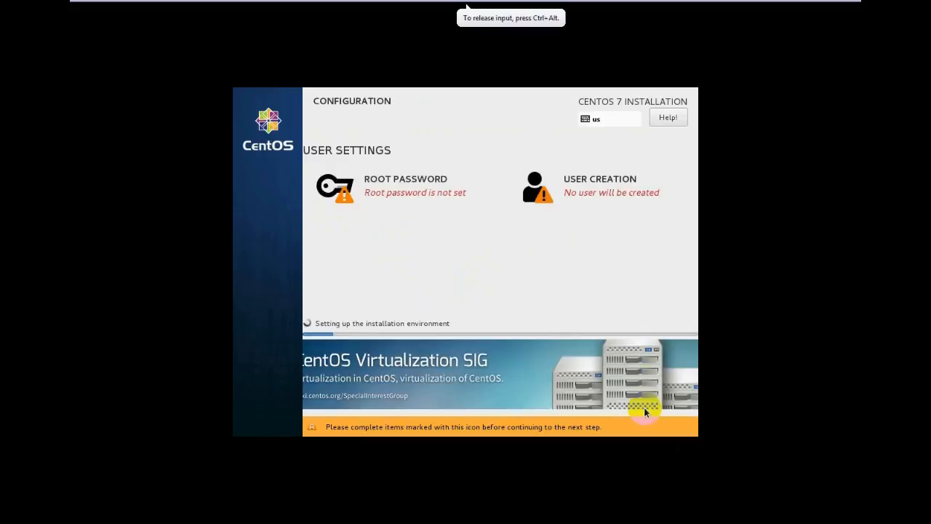
# Enter and confirm the root password, accepting it despite the weak-password warning.
pyautogui.click(382, 198)
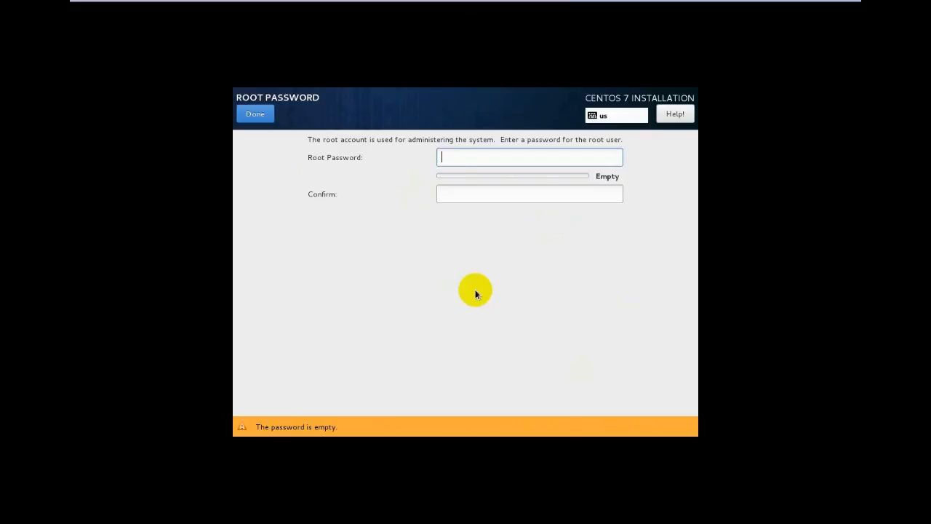
pyautogui.write('••••••')
pyautogui.press('Tab')
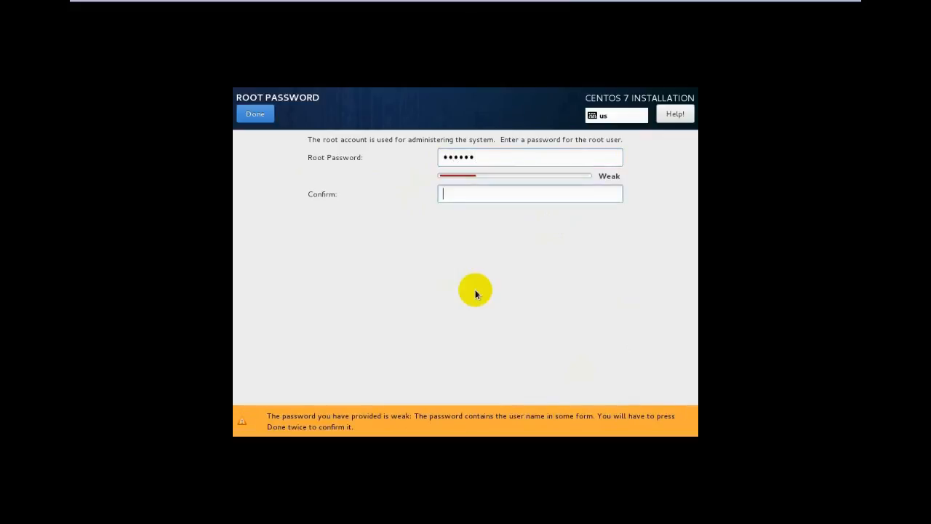
pyautogui.write('••••••')
pyautogui.click(257, 116)
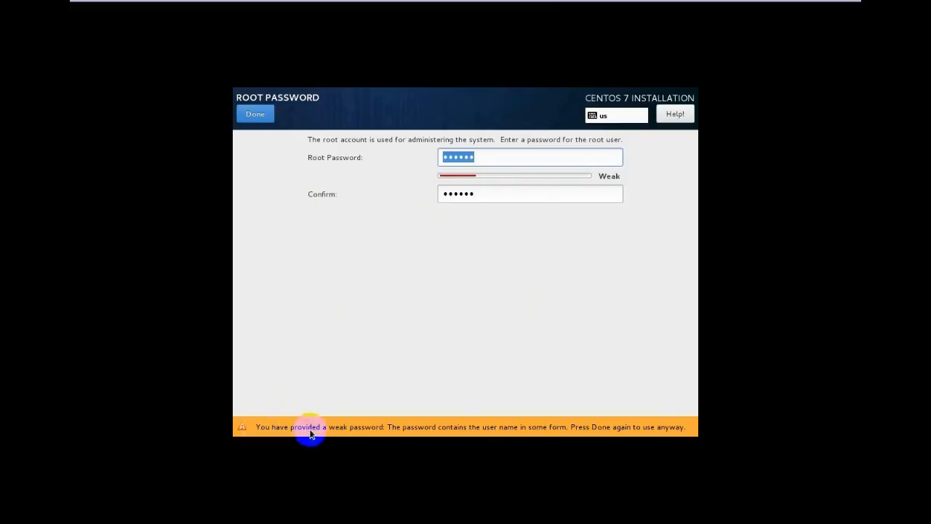
pyautogui.click(255, 116)
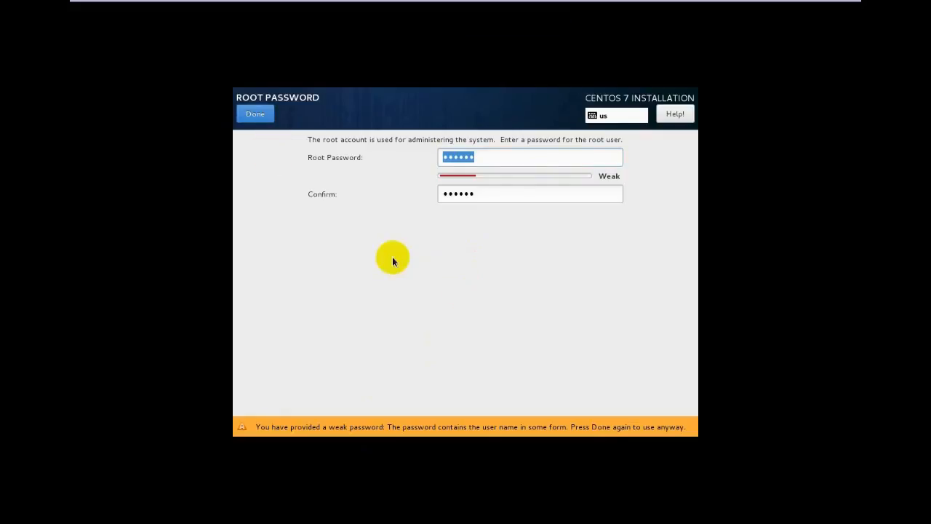
pyautogui.click(256, 115)
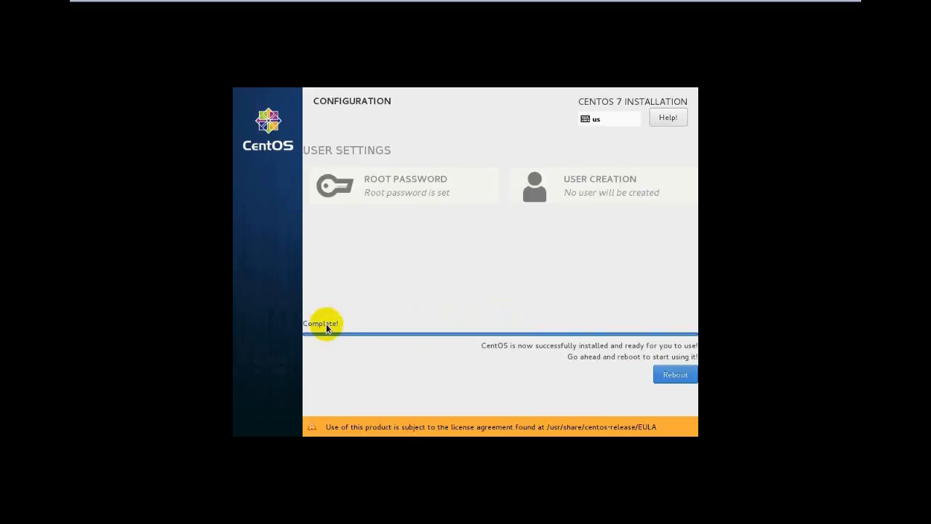
# Reboot and start the default CentOS Linux entry from the GRUB menu.
pyautogui.click(676, 379)
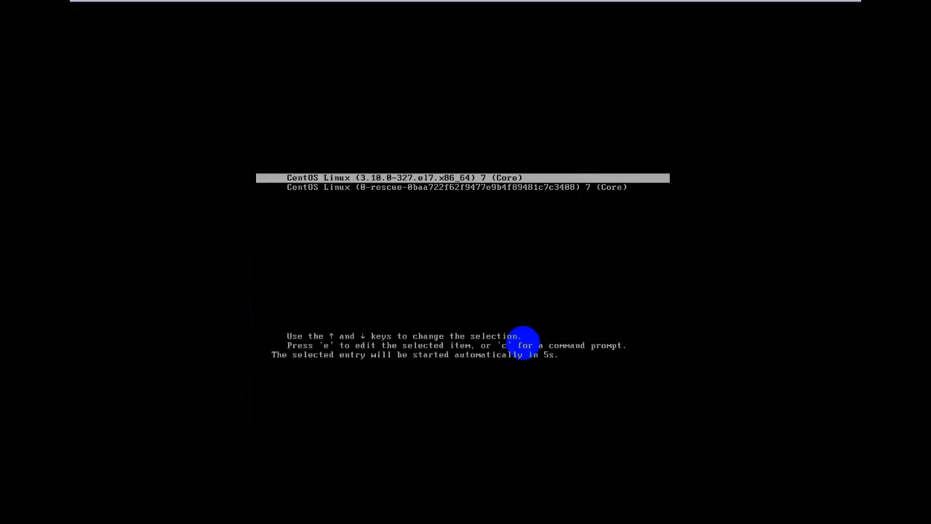
pyautogui.press('Return')
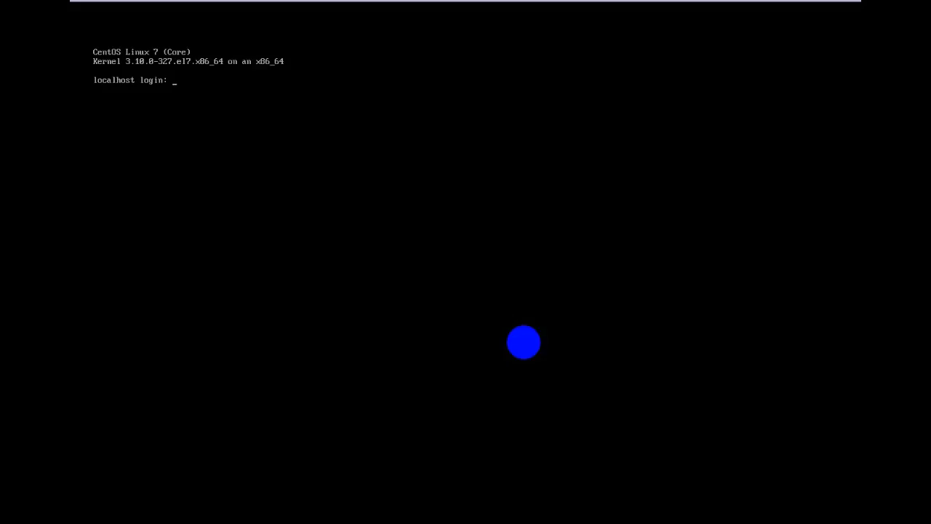
# Log in to the console as root with the root password, retrying after one failed attempt.
pyautogui.write('root')
pyautogui.press('Return')
pyautogui.write('redha')
pyautogui.press('BackSpace')
pyautogui.press('BackSpace')
pyautogui.press('BackSpace')
pyautogui.press('BackSpace')
pyautogui.press('BackSpace')
pyautogui.write('root')
pyautogui.press('Return')
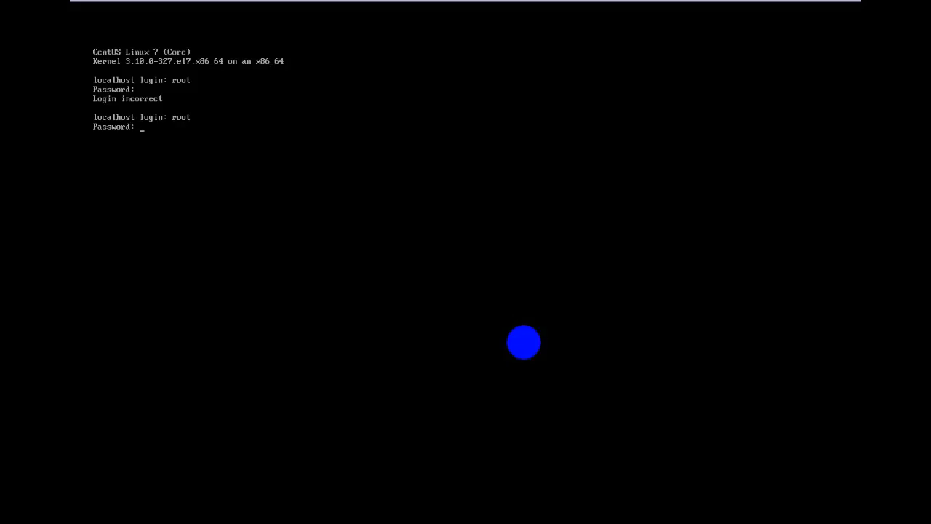
pyautogui.press('Return')
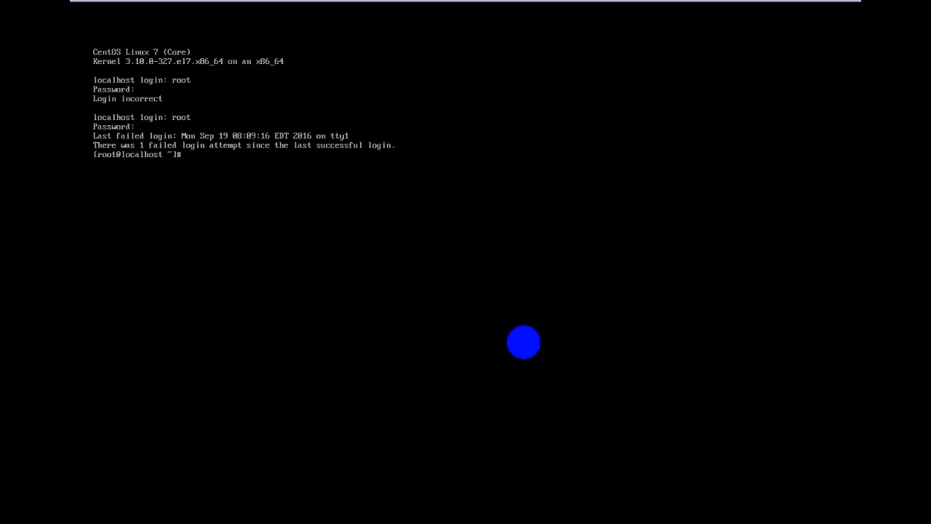
# Clear the console, then list root's home directory with ls and the disk partitions with fdisk -l.
pyautogui.hotkey('ctrl', 'l')
pyautogui.press('Return')
pyautogui.press('Return')
pyautogui.press('Return')
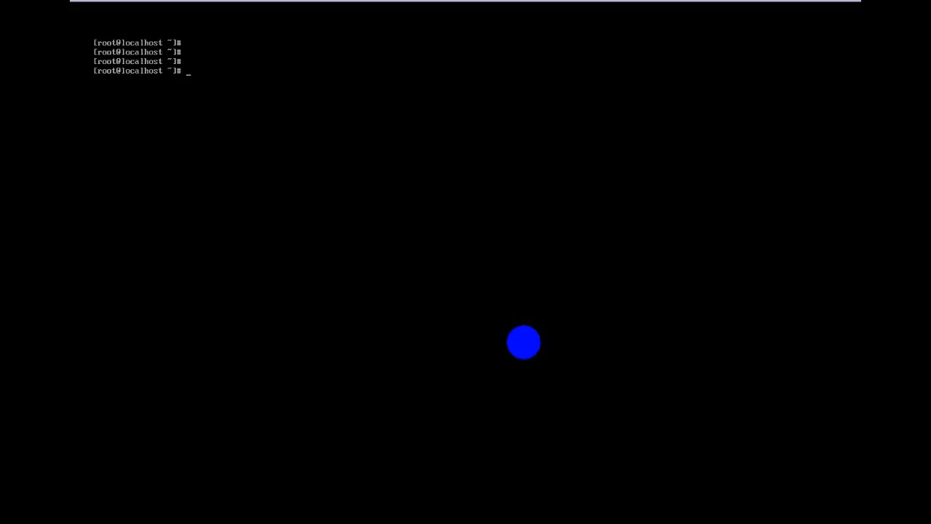
pyautogui.write('ls')
pyautogui.press('Return')
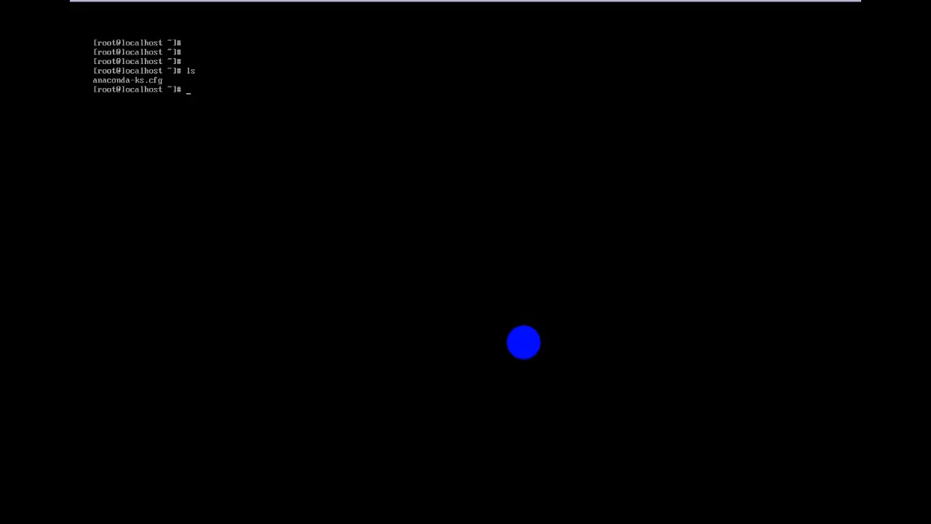
pyautogui.write('f')
pyautogui.write('disk ')
pyautogui.write('-l')
pyautogui.press('Return')
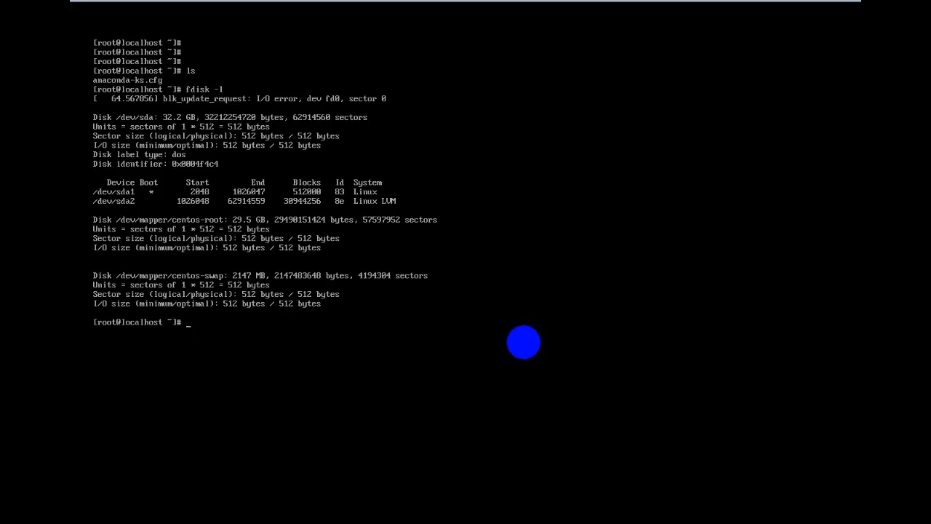
# Clear the console again and run w to show logged-in users and uptime.
pyautogui.hotkey('ctrl', 'l')
pyautogui.press('Return')
pyautogui.press('Return')
pyautogui.press('Return')
pyautogui.write('w')
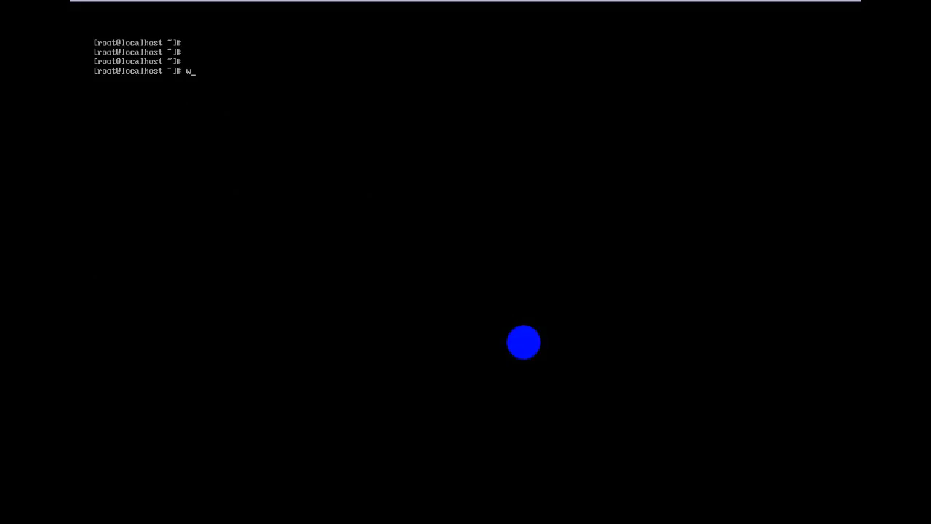
pyautogui.press('Return')
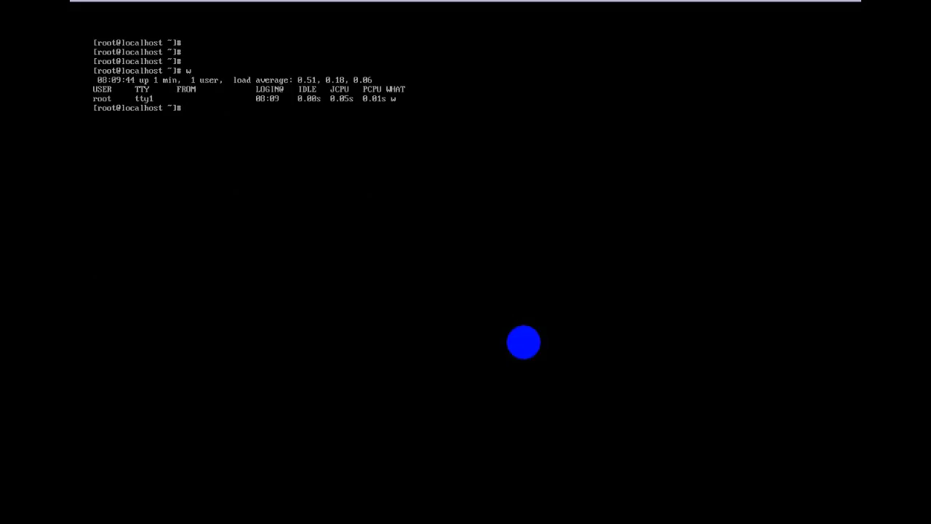